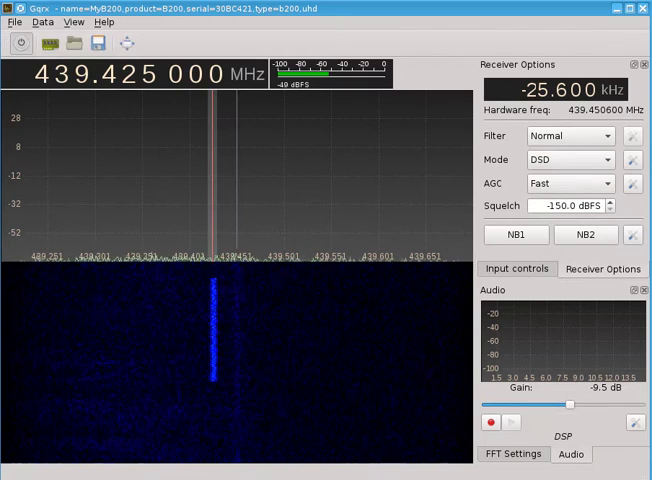
- Turn the audio gain up from -9.5 dB to 3.2 dB so the decoded voice is heard
left_click_drag(570, 404, 578, 404)
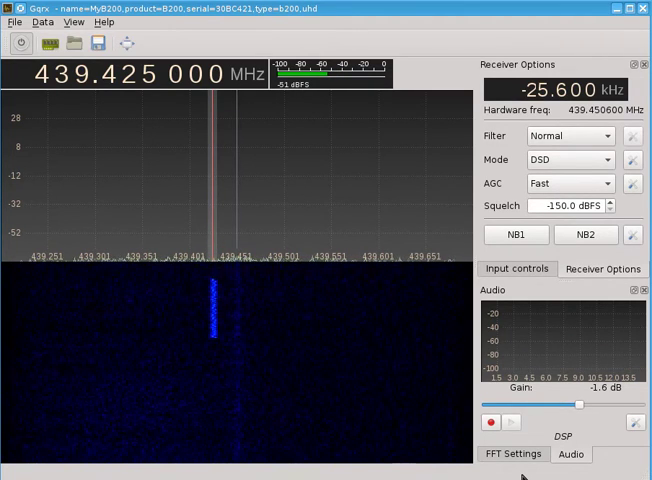
left_click_drag(578, 404, 585, 404)
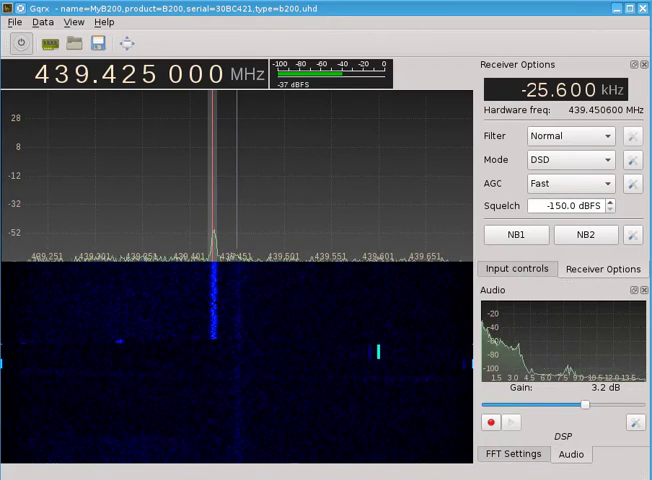
- Pan the Google Maps satellite view to the north Wales coast pin near Rhyl
key("alt+Tab")
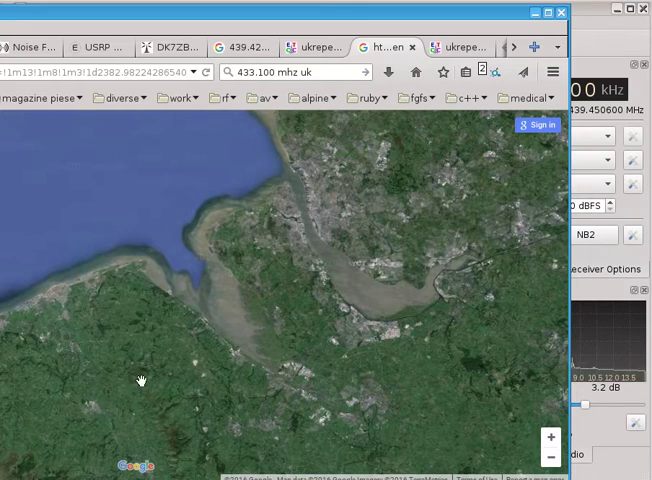
left_click_drag(147, 397, 185, 335)
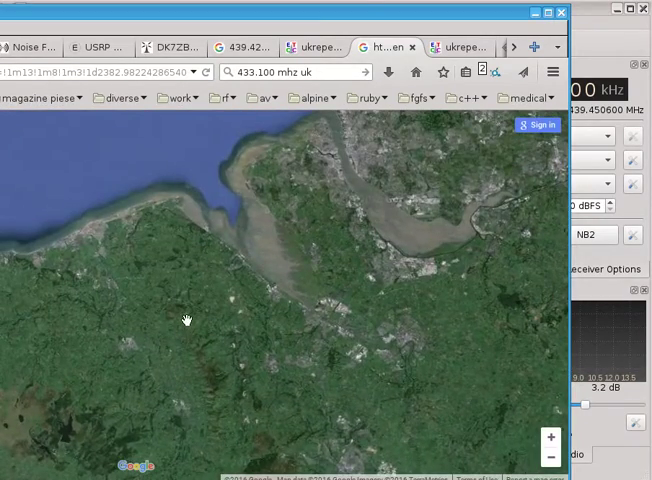
scroll(186, 320, "down", 3)
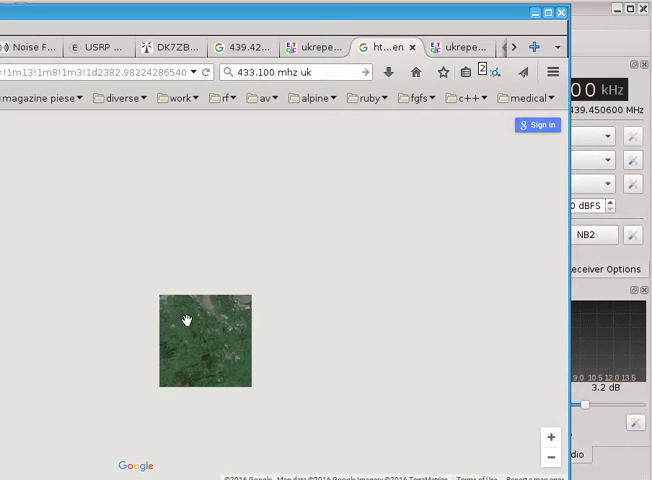
scroll(186, 320, "down", 2)
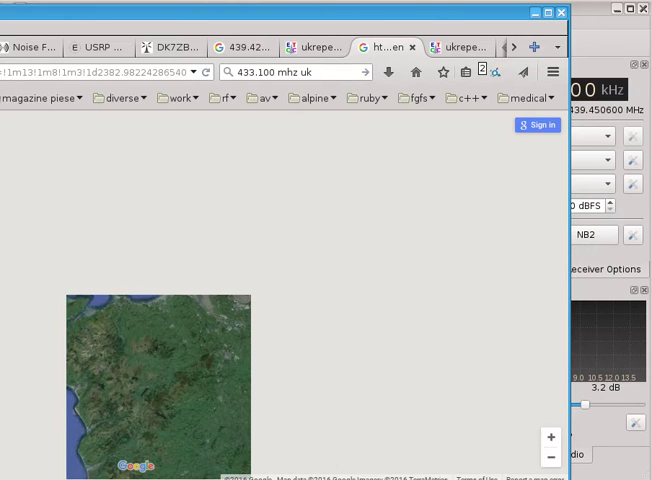
key("alt+Tab")
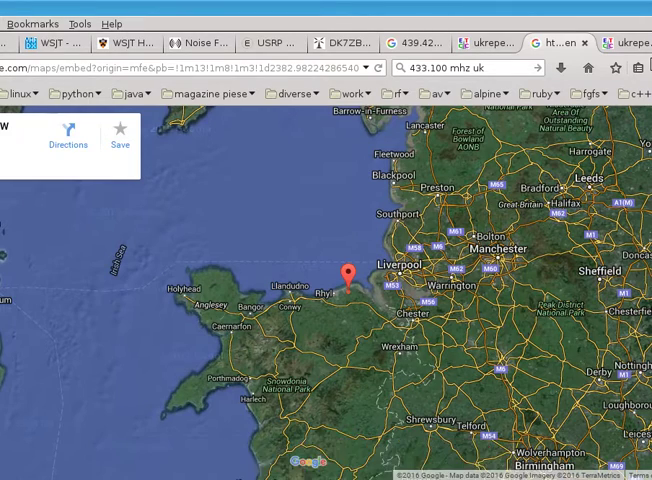
left_click(159, 466)
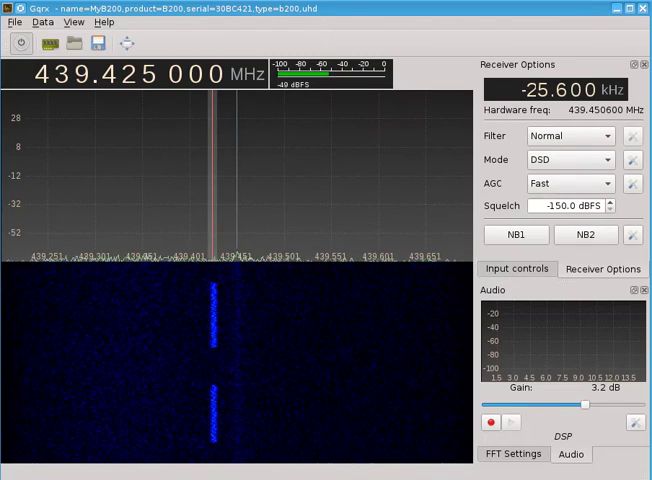
key("alt+Tab")
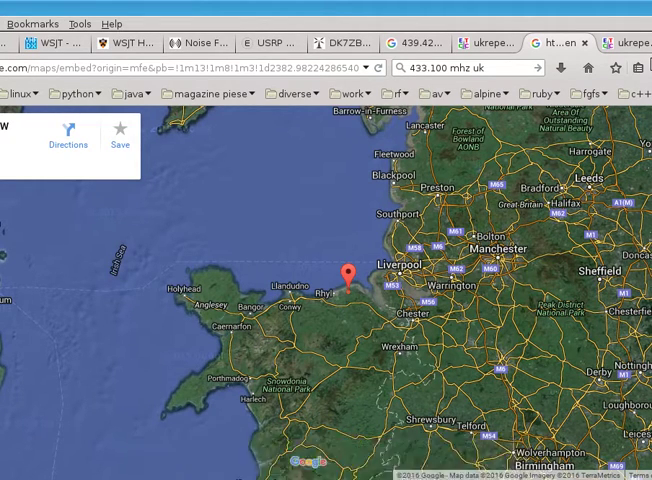
- Switch Gqrx's demodulator to Narrow FM briefly, then back to DSD
left_click(160, 466)
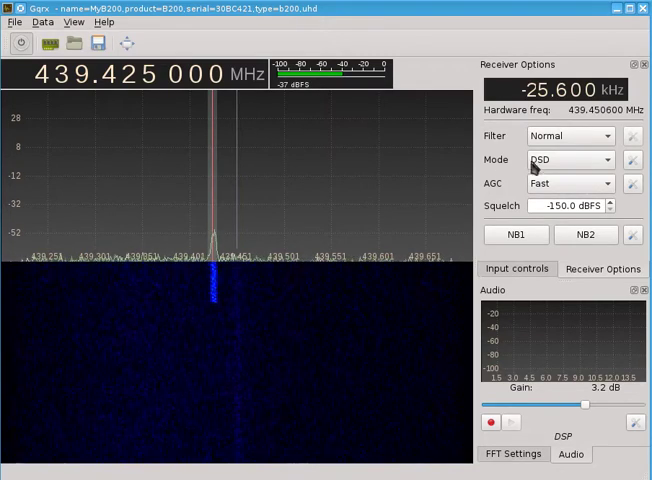
left_click(568, 159)
left_click(555, 55)
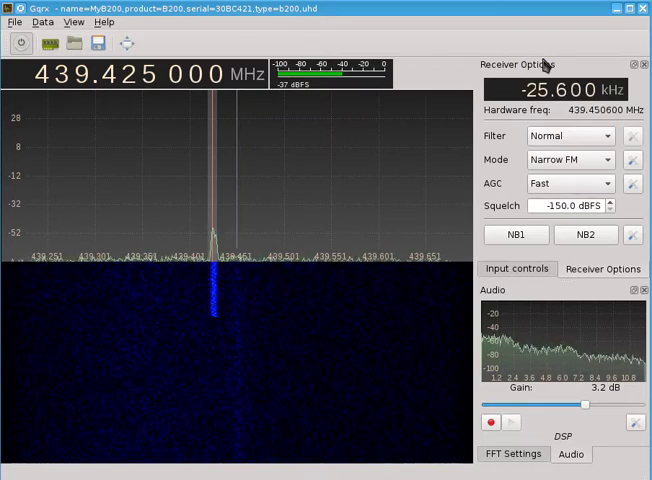
left_click(565, 160)
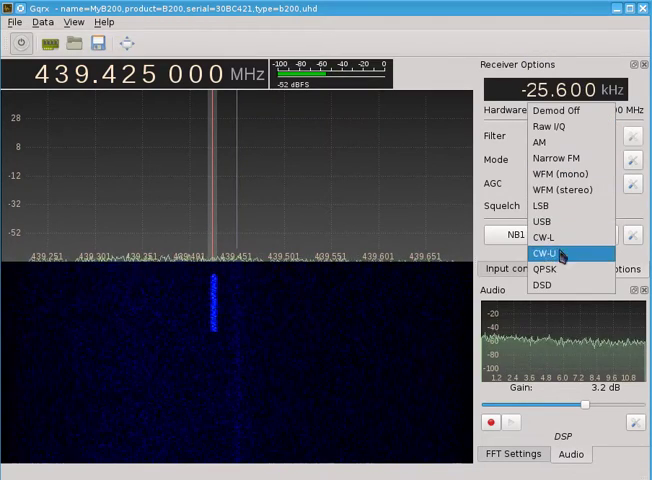
left_click(542, 285)
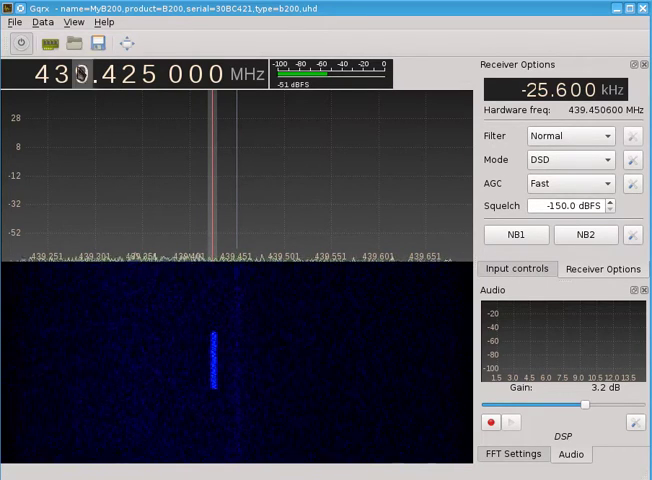
scroll(84, 73, "down", 1)
scroll(108, 80, "up", 1)
scroll(108, 80, "up", 1)
scroll(108, 80, "up", 1)
scroll(108, 80, "up", 1)
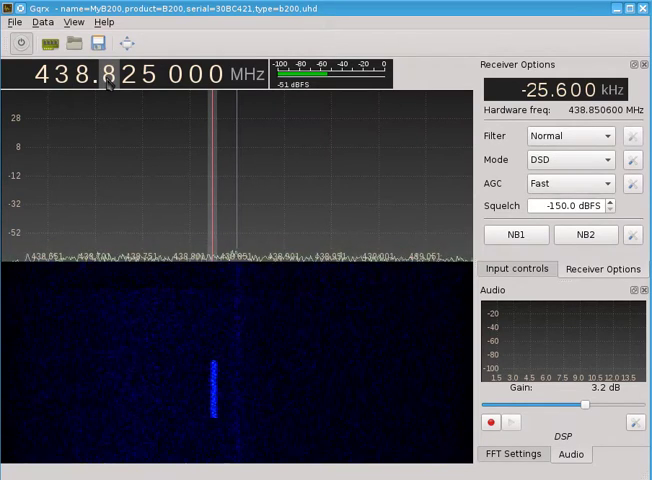
scroll(108, 80, "up", 1)
scroll(108, 80, "up", 1)
scroll(108, 80, "up", 1)
scroll(108, 80, "up", 1)
scroll(108, 80, "up", 1)
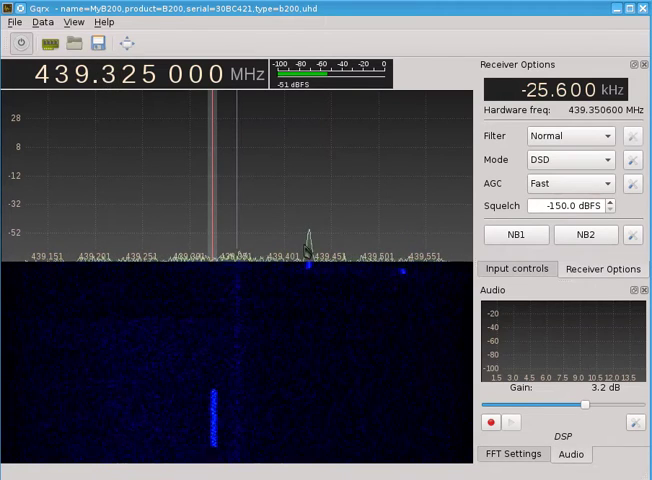
scroll(108, 80, "up", 2)
scroll(108, 80, "down", 1)
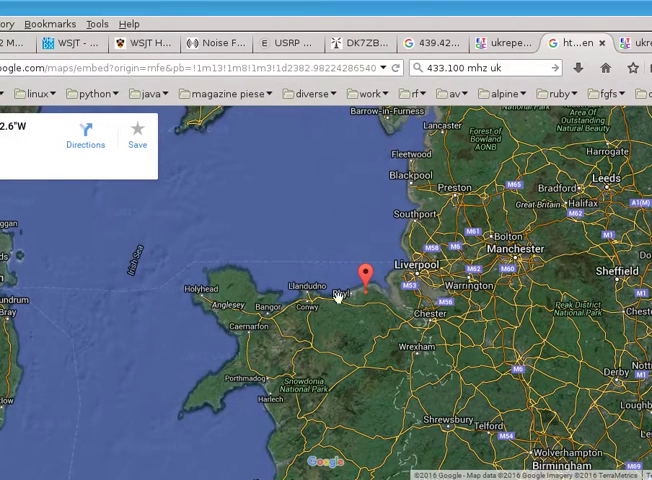
key("alt+Tab")
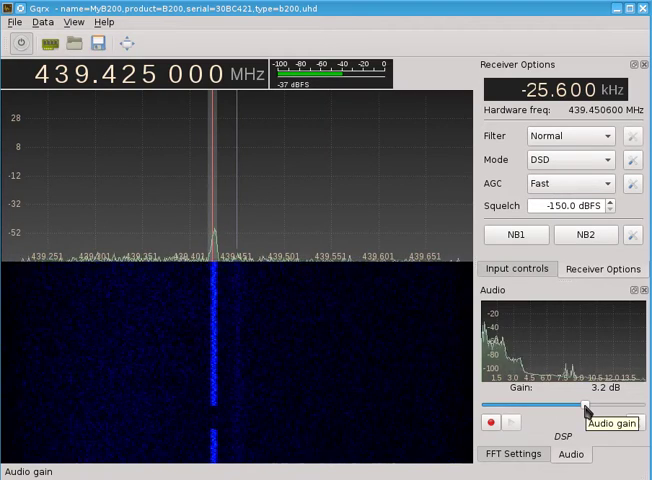
- Lower the audio gain to -5.9 dB and flip the mode to Narrow FM and back to DSD
left_click_drag(587, 410, 575, 411)
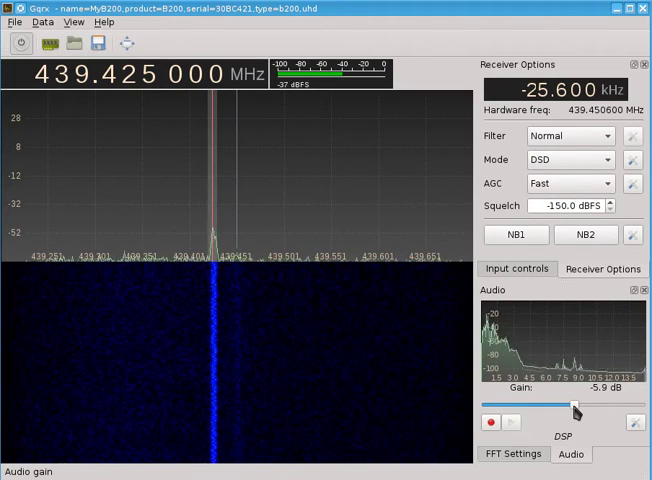
left_click(577, 160)
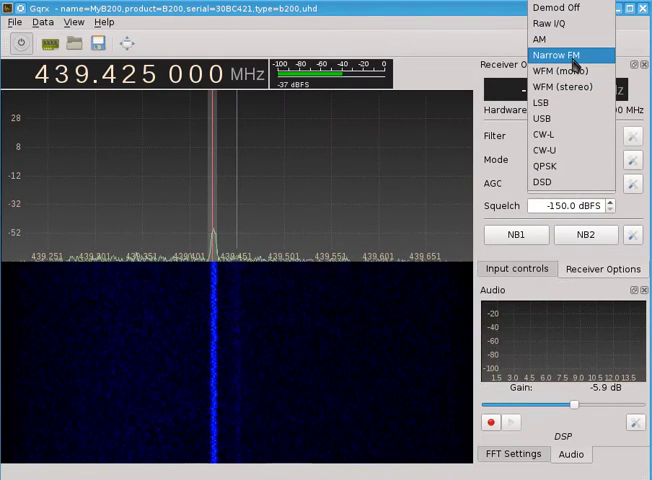
left_click(577, 56)
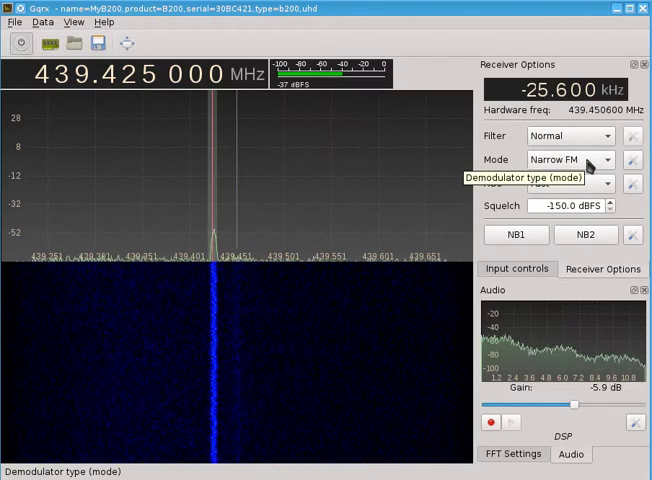
left_click(589, 161)
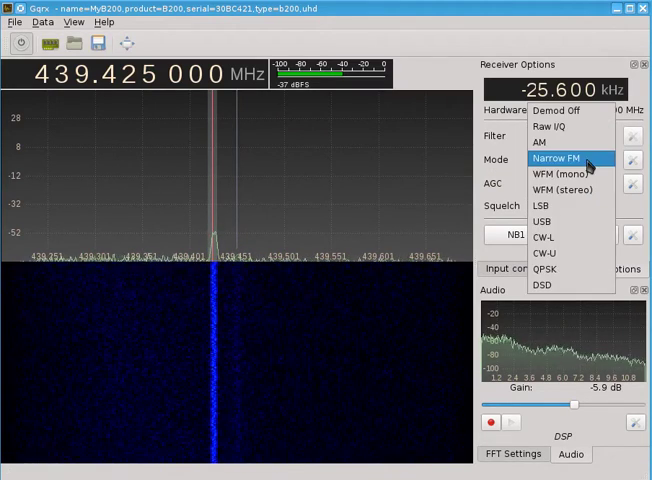
left_click(568, 286)
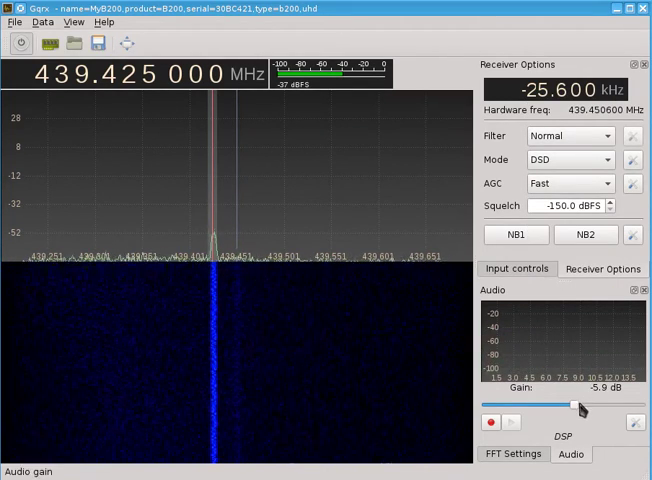
- Set the FFT size to 16384 and shift the spectrum dB range to reveal the noise floor
left_click(513, 454)
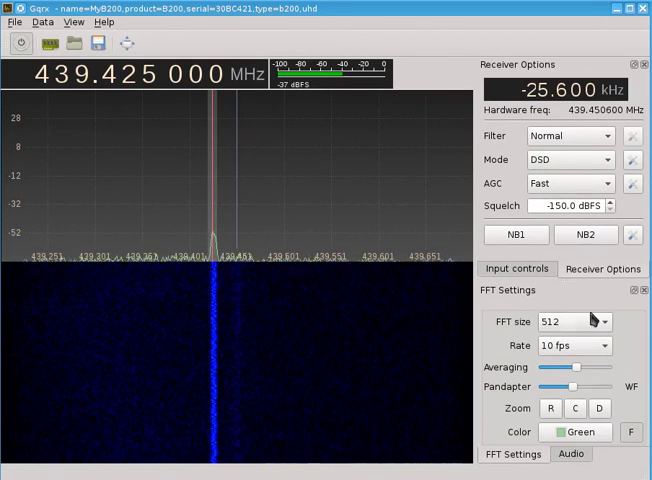
left_click(604, 321)
left_click(560, 210)
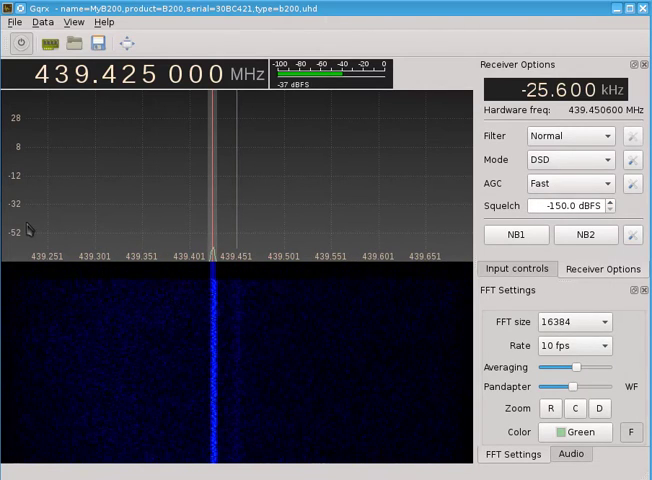
left_click_drag(27, 230, 5, 203)
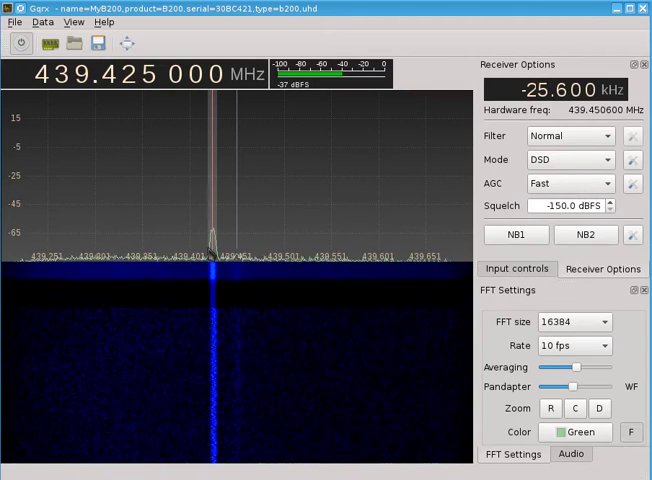
- Turn the RF gain down, then back up close to maximum
left_click(516, 268)
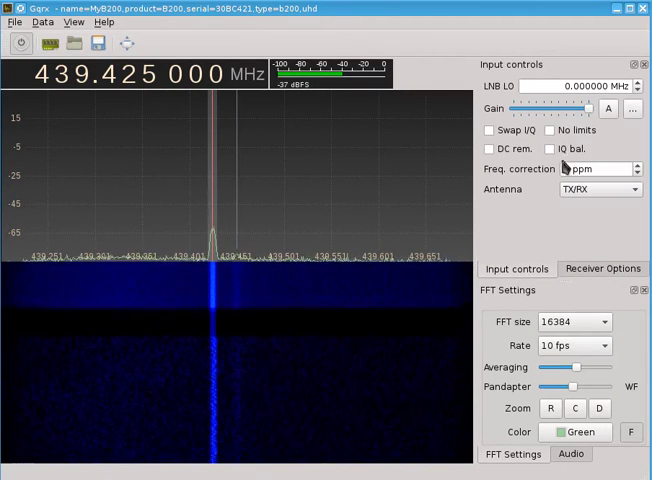
left_click(585, 268)
left_click(531, 270)
left_click_drag(592, 109, 565, 109)
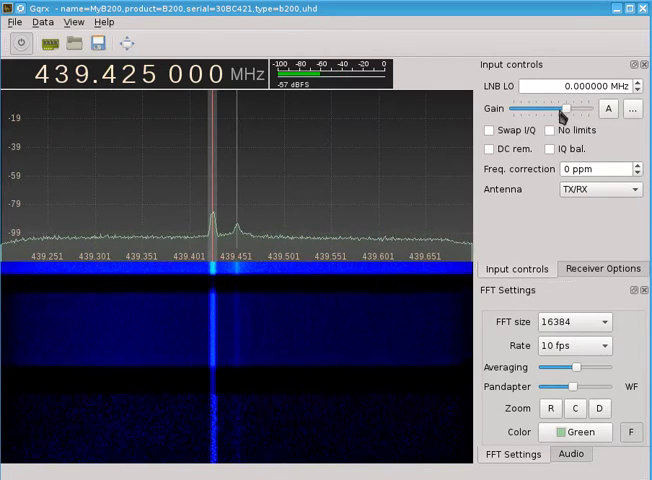
mouse_move(563, 110)
left_mouse_down()
mouse_move(540, 110)
mouse_move(596, 110)
left_mouse_up()
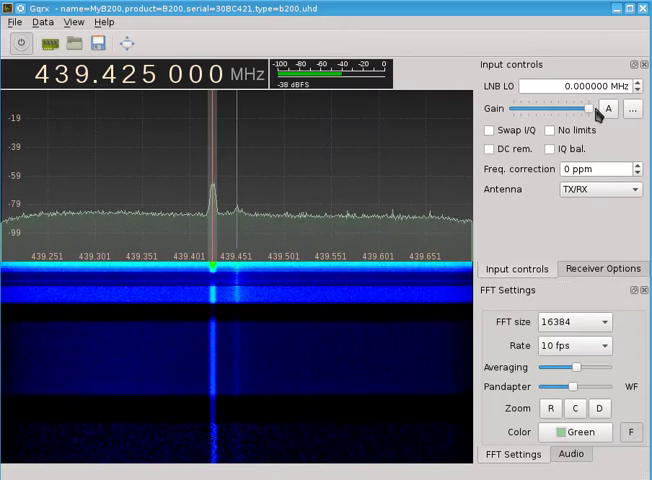